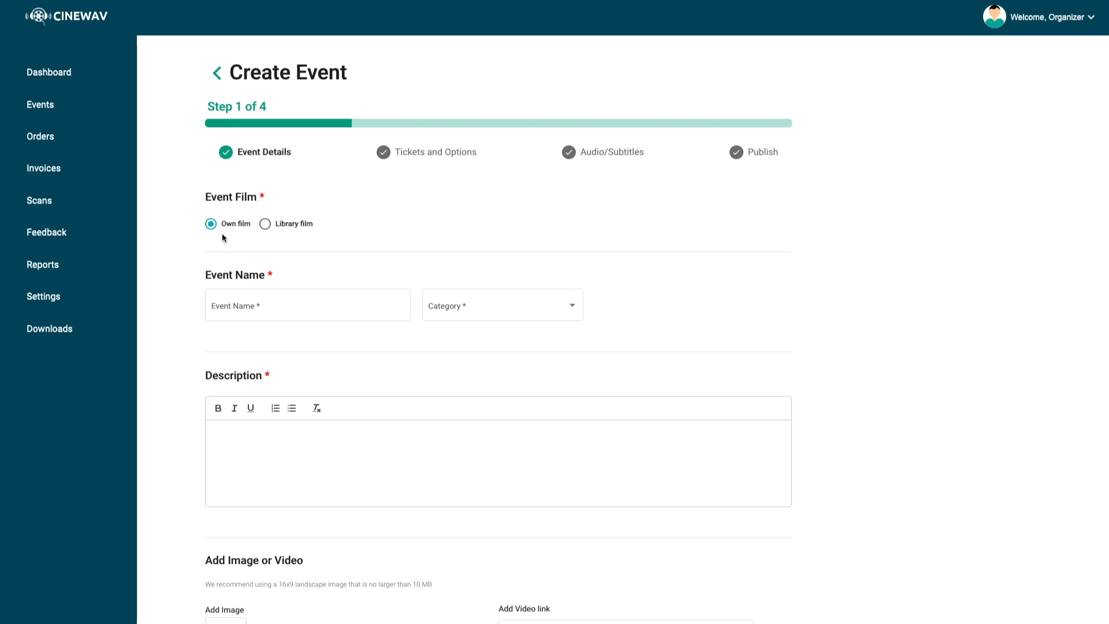
Set the event film to a library film, searching for "holl" and selecting Hollywood Classics
{"action": "left_click", "coordinate": [266, 224]}
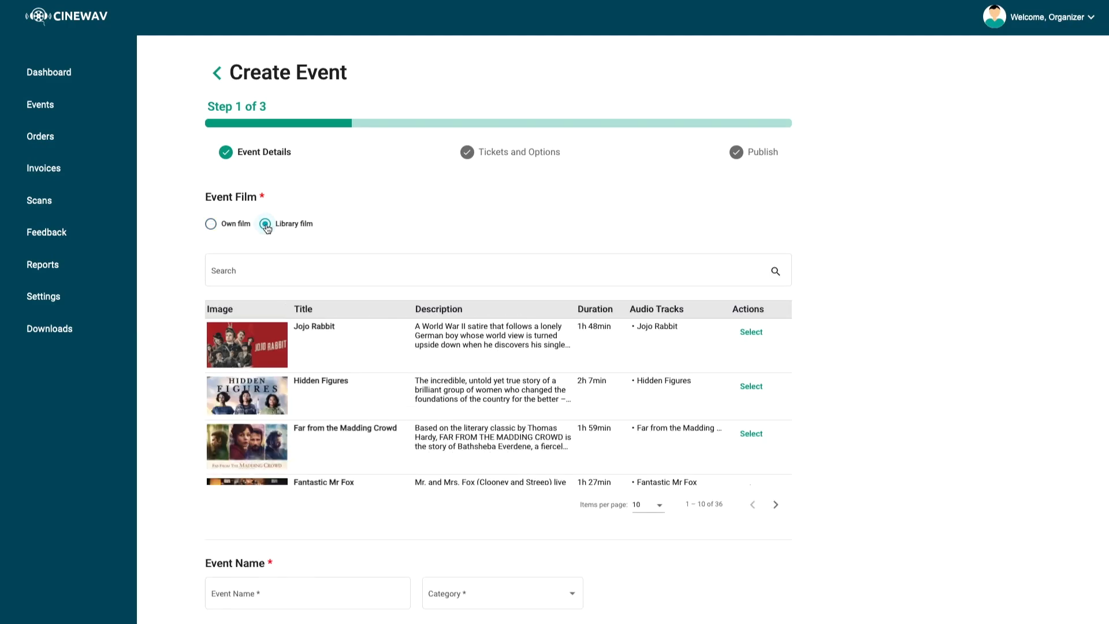
{"action": "scroll", "coordinate": [503, 347], "scroll_direction": "down", "scroll_amount": 3}
{"action": "scroll", "coordinate": [503, 346], "scroll_direction": "down", "scroll_amount": 4}
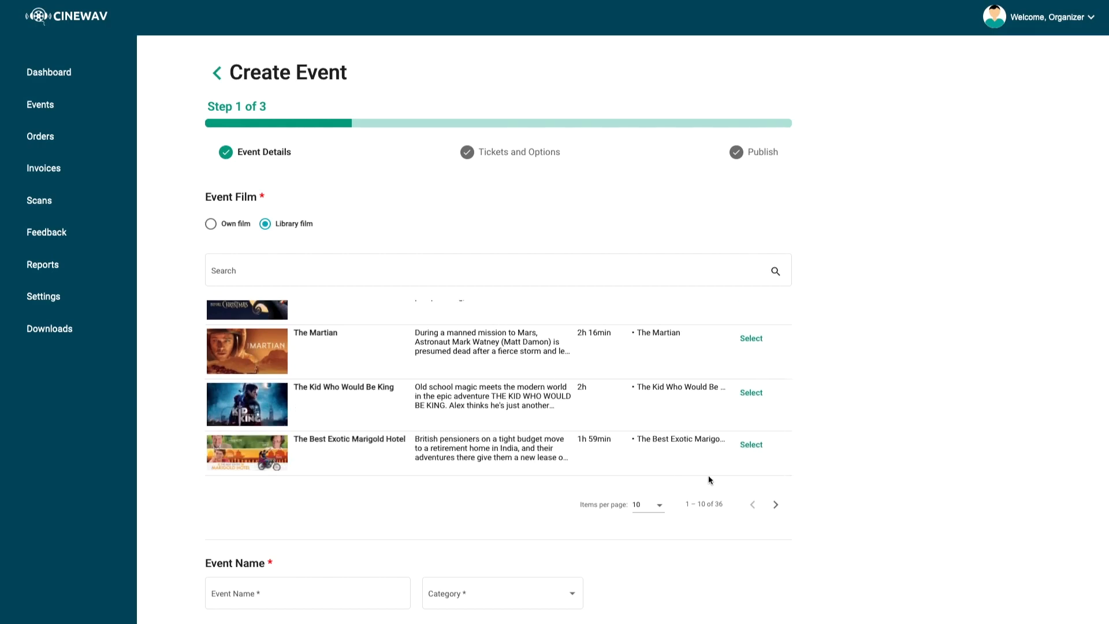
{"action": "left_click", "coordinate": [310, 267]}
{"action": "type", "text": "holl"}
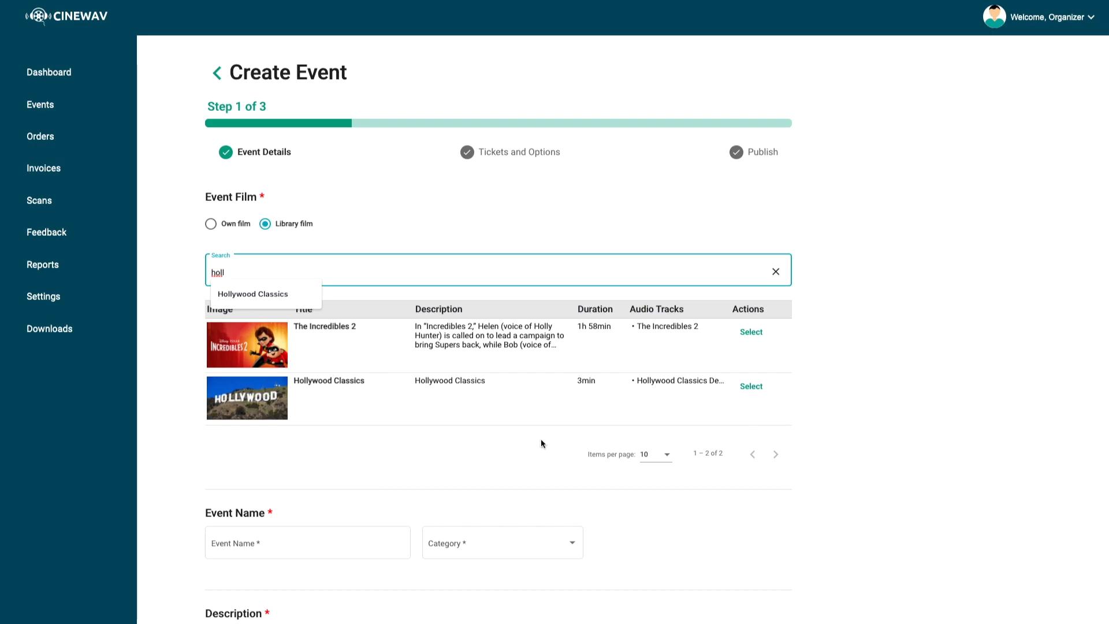
{"action": "left_click", "coordinate": [753, 387]}
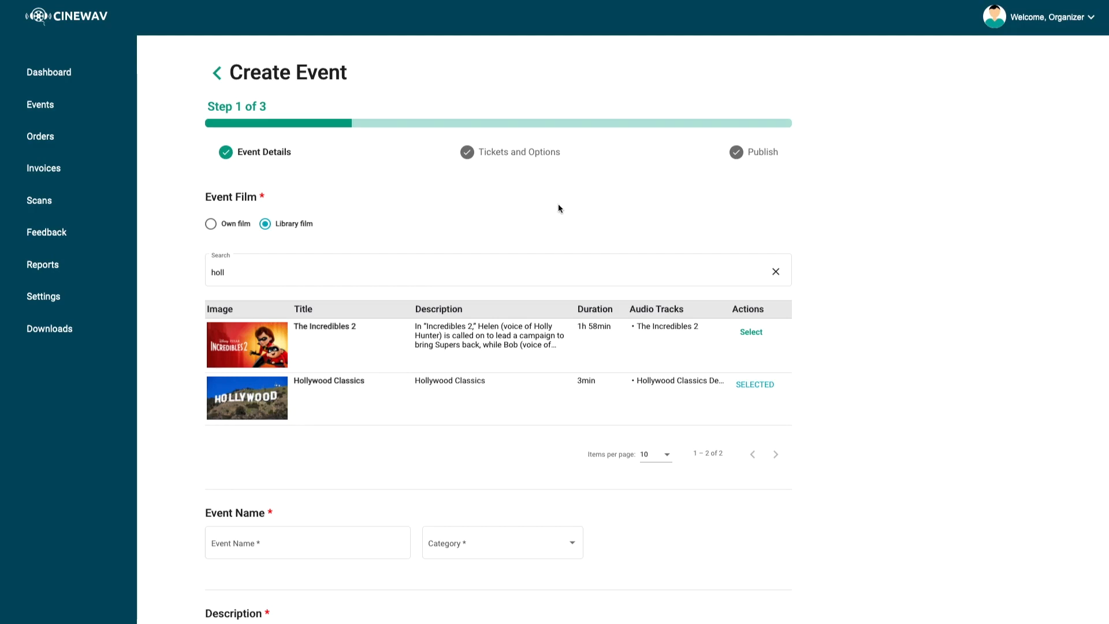
Switch the event film back to Own film and scroll through the Create Event form
{"action": "left_click", "coordinate": [210, 224]}
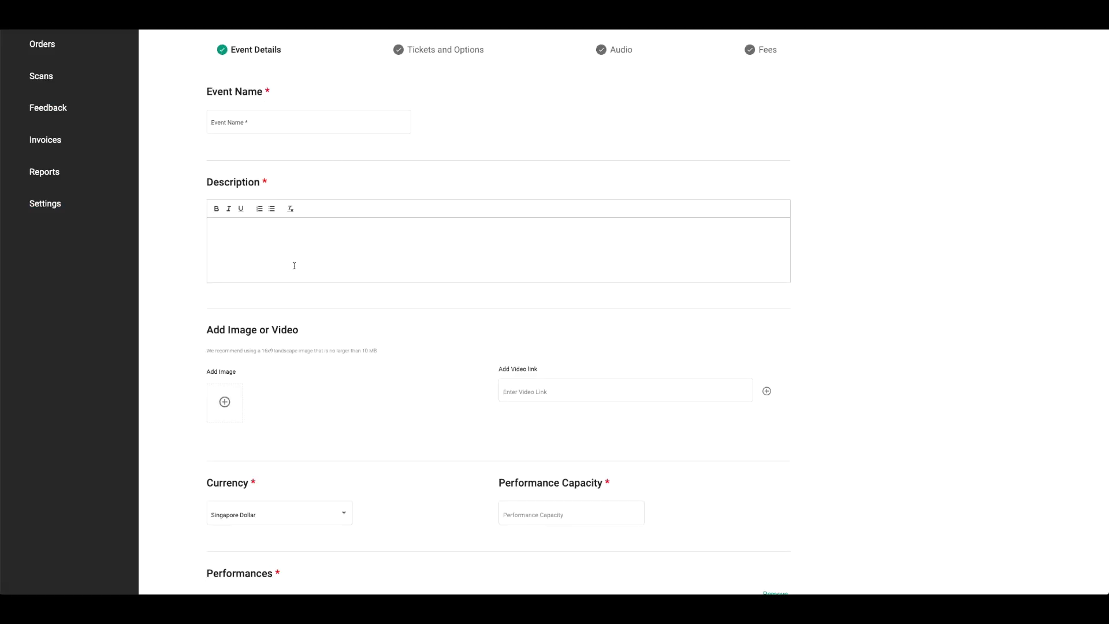
{"action": "scroll", "coordinate": [294, 266], "scroll_direction": "down", "scroll_amount": 3}
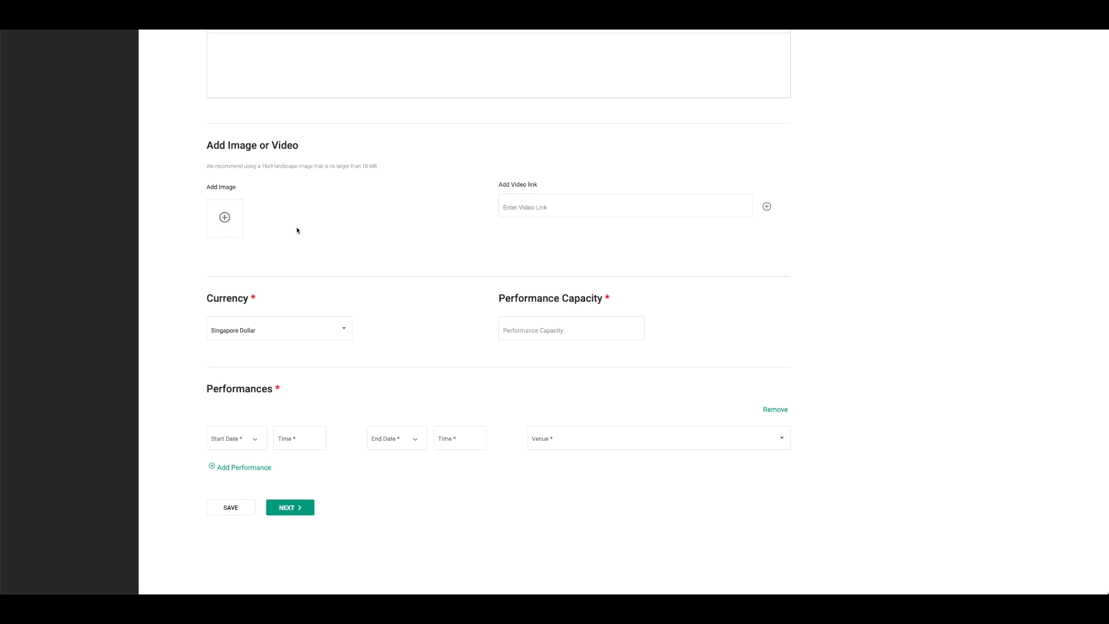
{"action": "scroll", "coordinate": [297, 230], "scroll_direction": "up", "scroll_amount": 5}
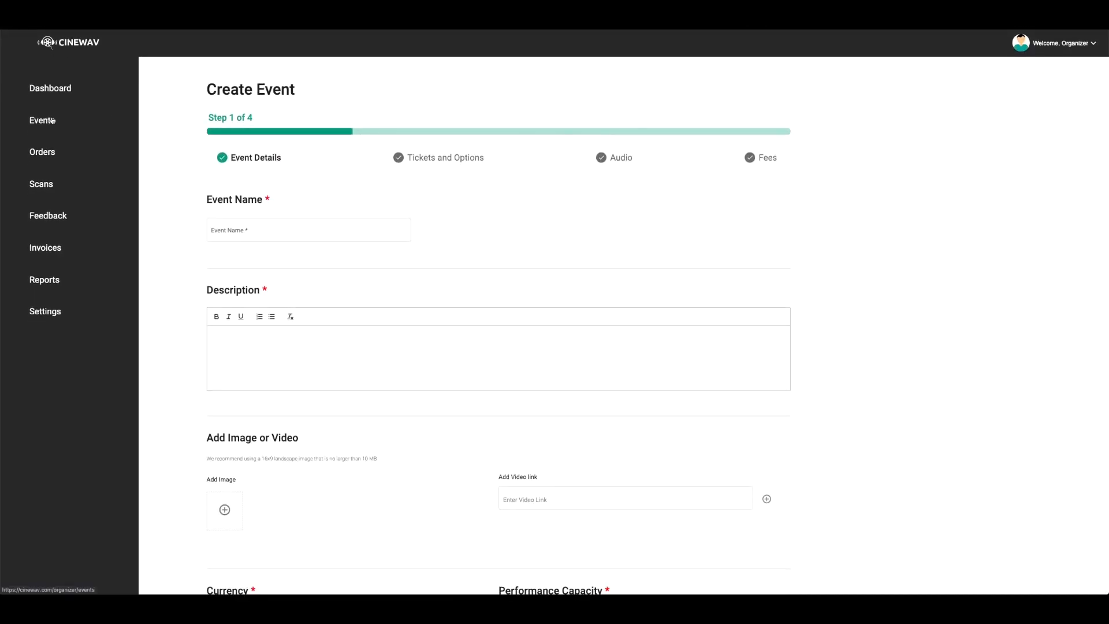
Open the Cinewav Demo event from the Events list for editing and review its details
{"action": "left_click", "coordinate": [52, 121]}
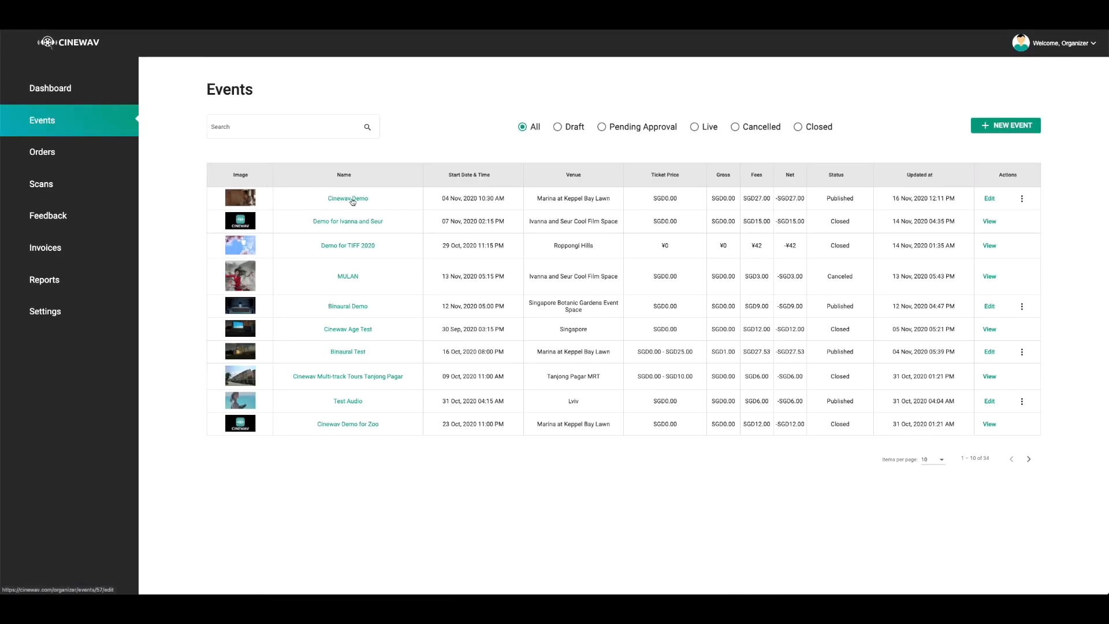
{"action": "left_click", "coordinate": [351, 199]}
{"action": "scroll", "coordinate": [495, 210], "scroll_direction": "down", "scroll_amount": 1}
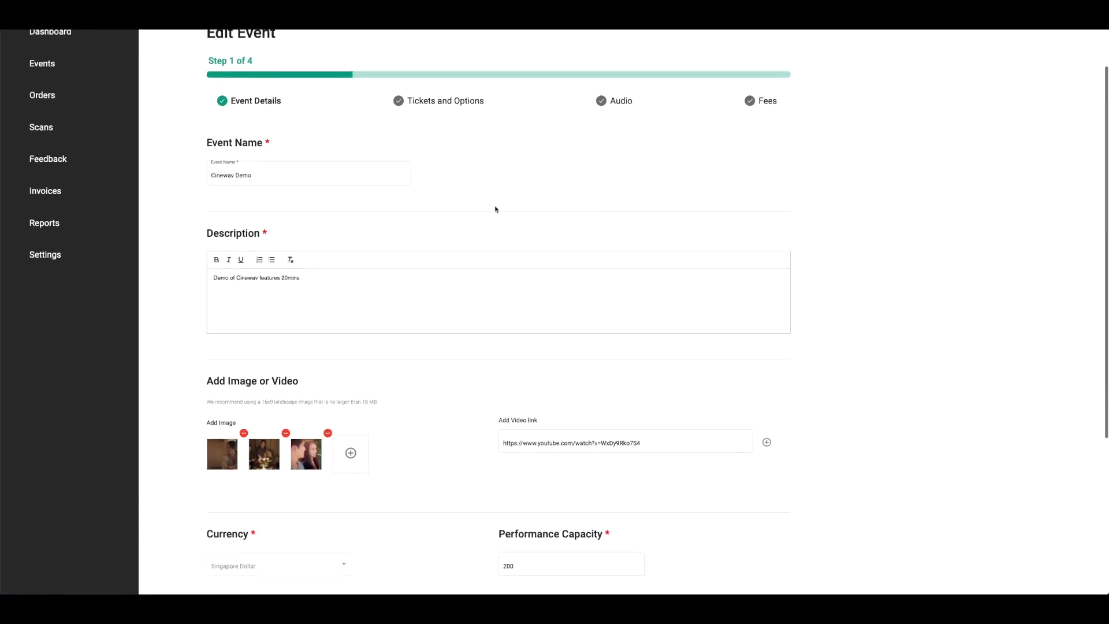
{"action": "scroll", "coordinate": [495, 209], "scroll_direction": "down", "scroll_amount": 1}
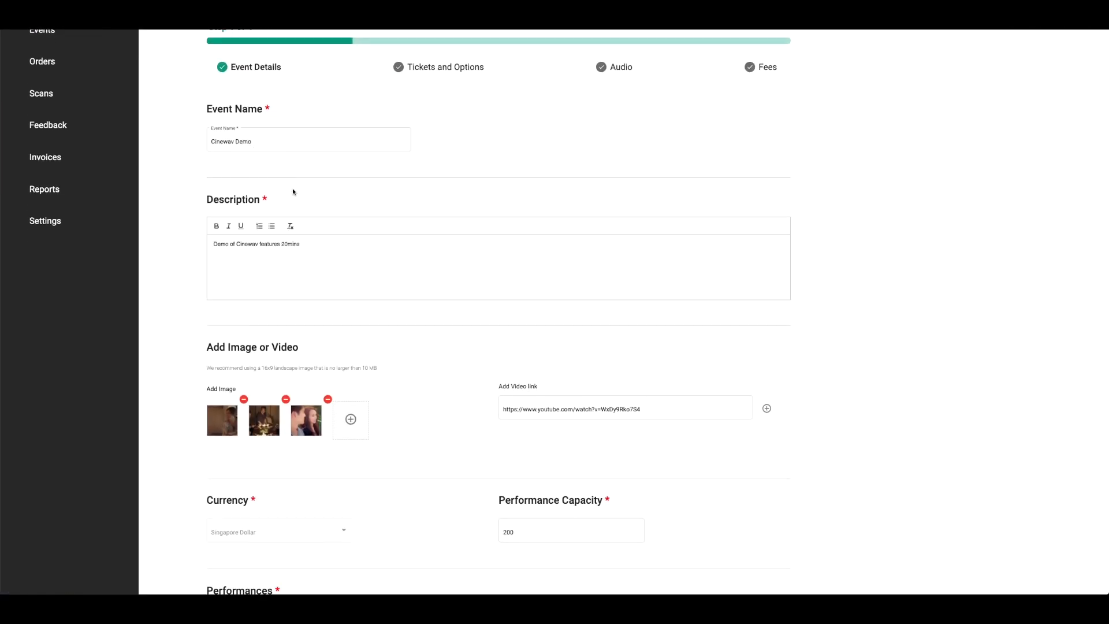
{"action": "scroll", "coordinate": [287, 259], "scroll_direction": "down", "scroll_amount": 5}
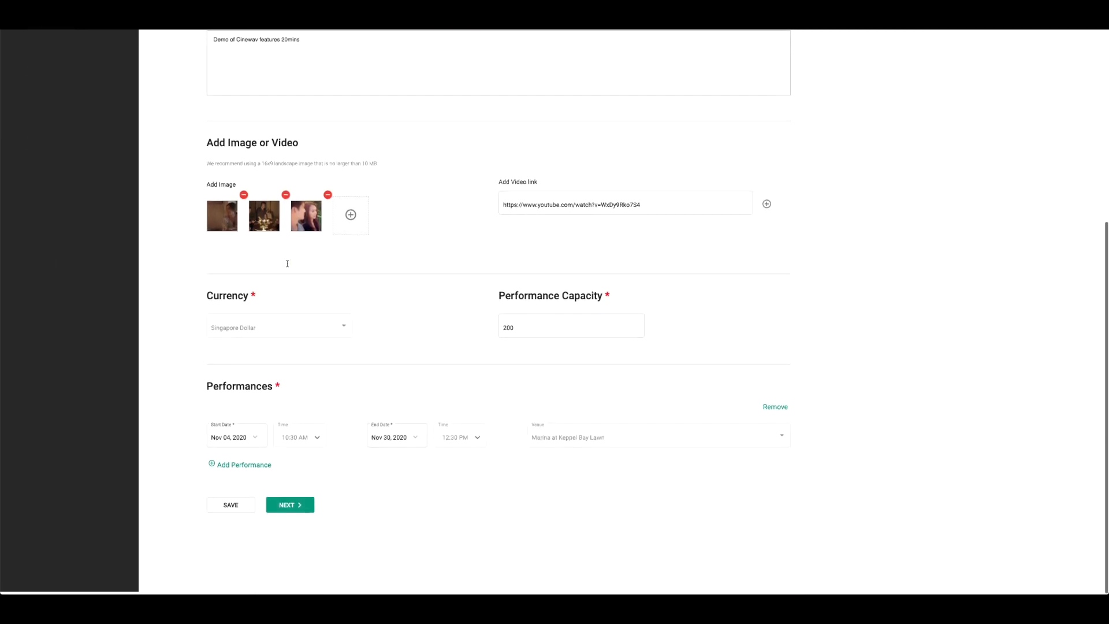
{"action": "left_click", "coordinate": [532, 206]}
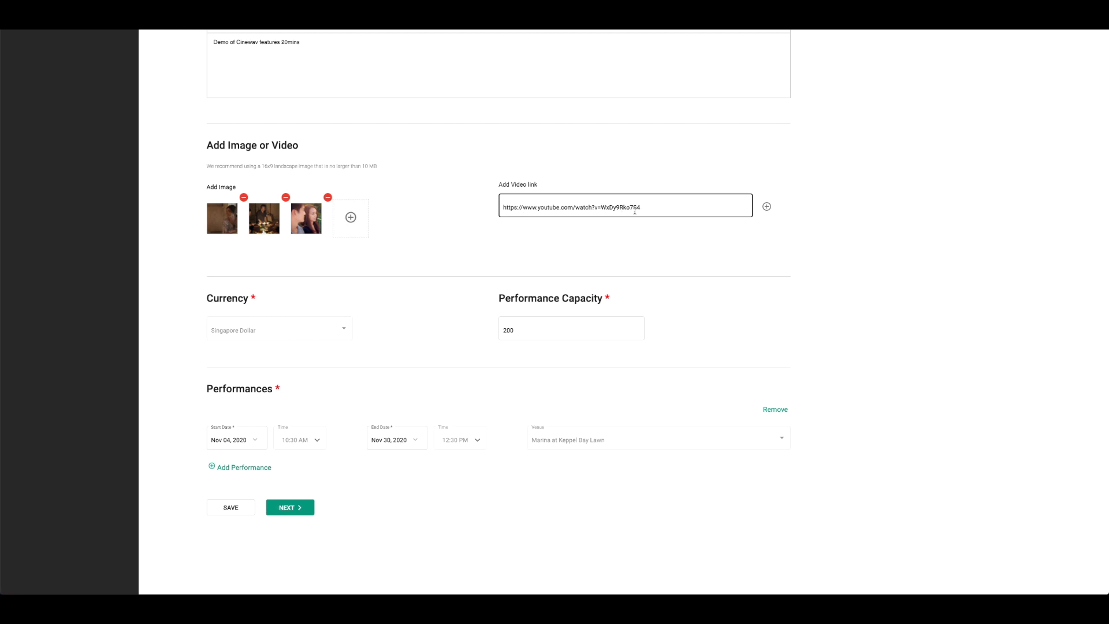
{"action": "left_click", "coordinate": [452, 279]}
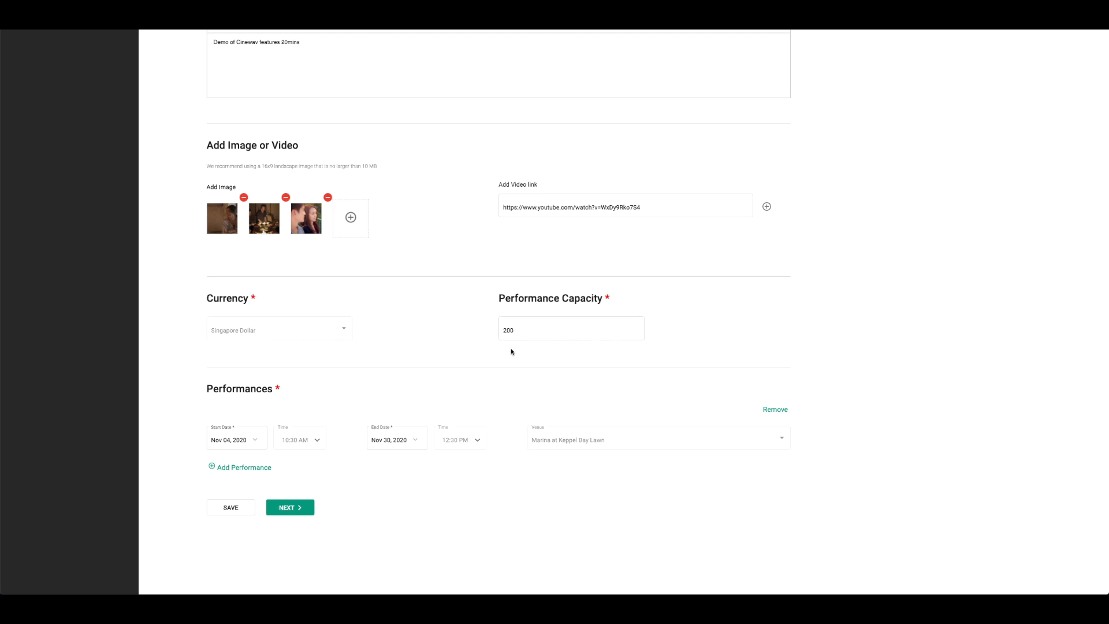
{"action": "left_click", "coordinate": [262, 467]}
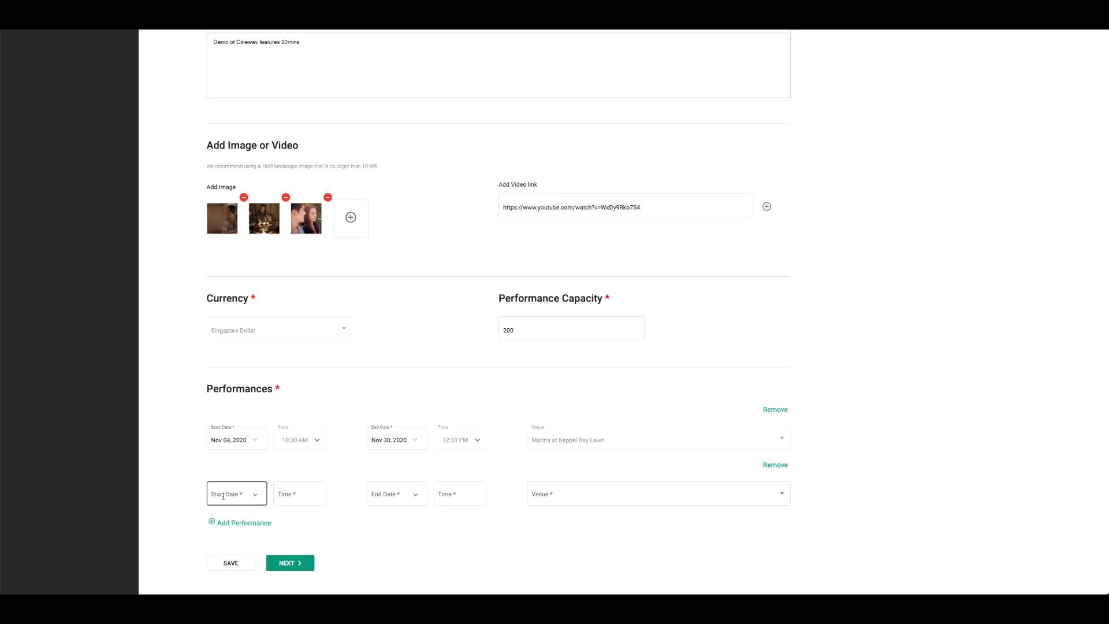
{"action": "left_click", "coordinate": [668, 495]}
{"action": "left_click", "coordinate": [628, 402]}
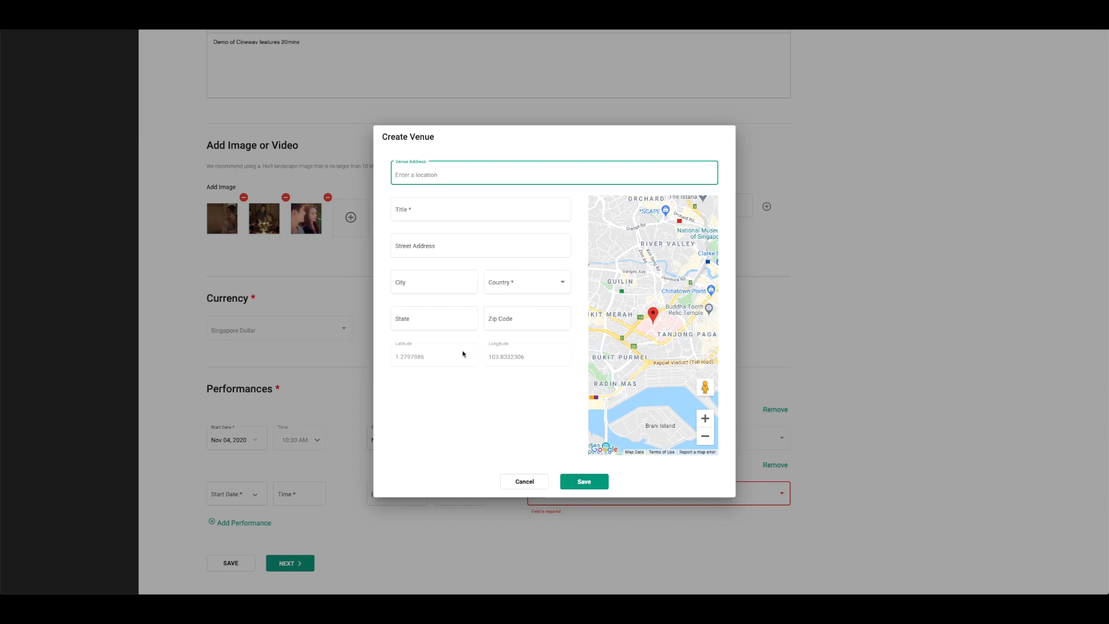
{"action": "left_click", "coordinate": [525, 481]}
{"action": "left_click", "coordinate": [776, 465]}
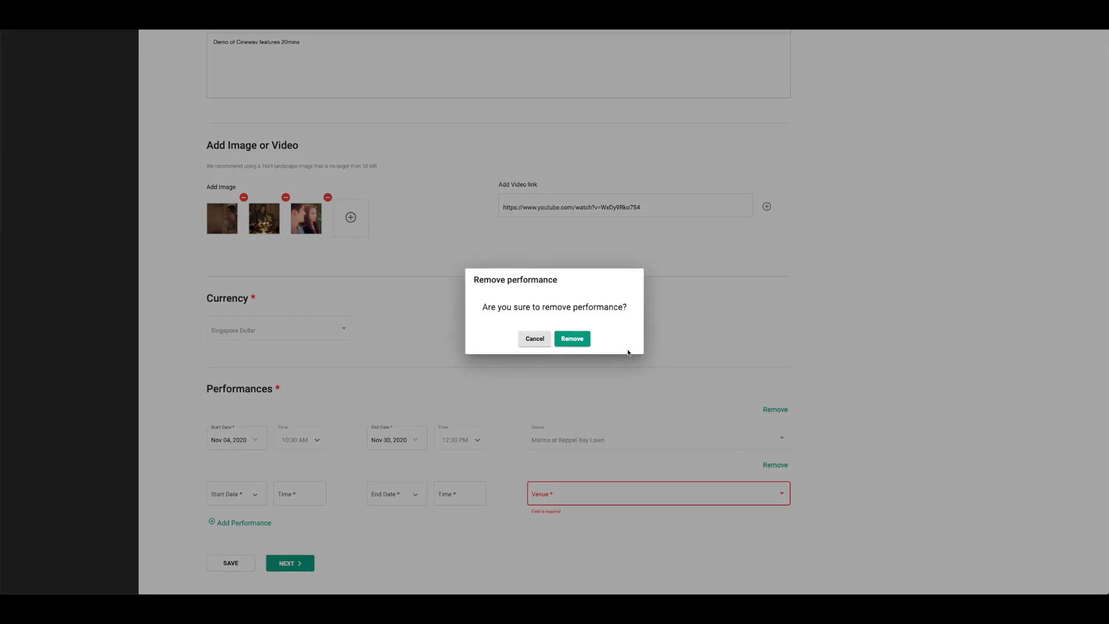
{"action": "left_click", "coordinate": [571, 338]}
Advance to Tickets and Options and open the Free ticket type's details, closing them unchanged
{"action": "left_click", "coordinate": [286, 508]}
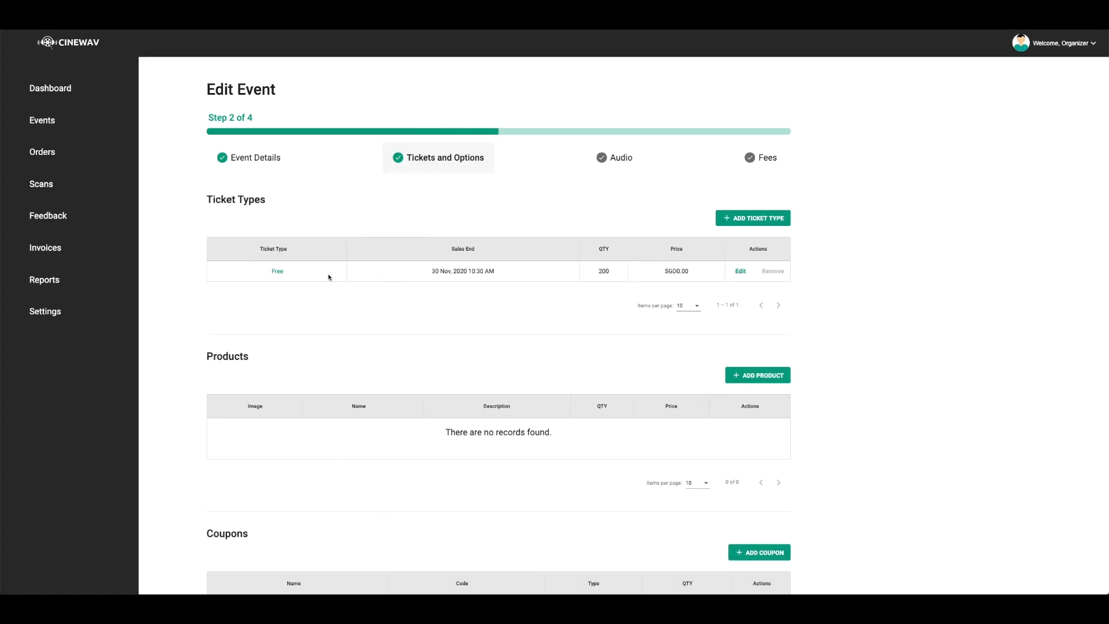
{"action": "left_click", "coordinate": [740, 271]}
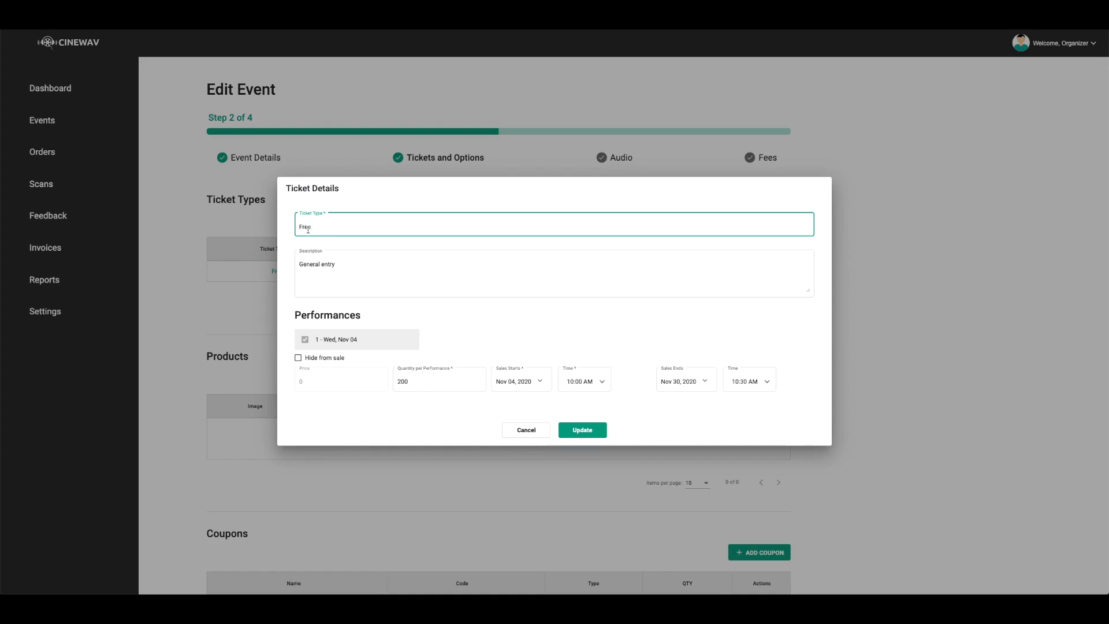
{"action": "left_click", "coordinate": [306, 343]}
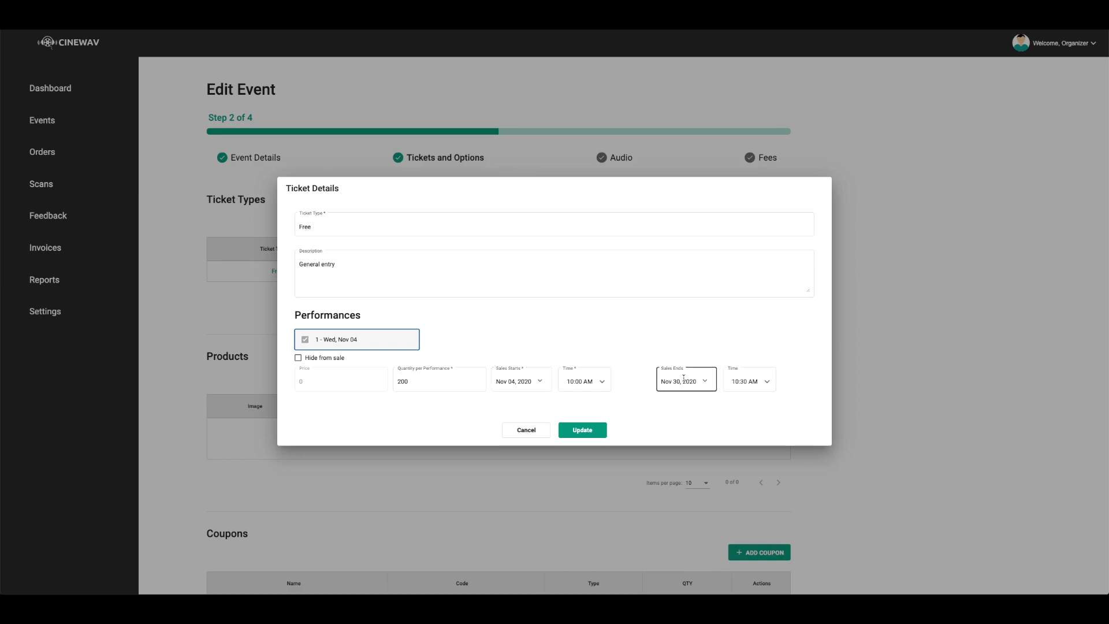
{"action": "left_click", "coordinate": [526, 431]}
Continue past the Products and Coupons sections to the Audio step
{"action": "scroll", "coordinate": [402, 335], "scroll_direction": "down", "scroll_amount": 2}
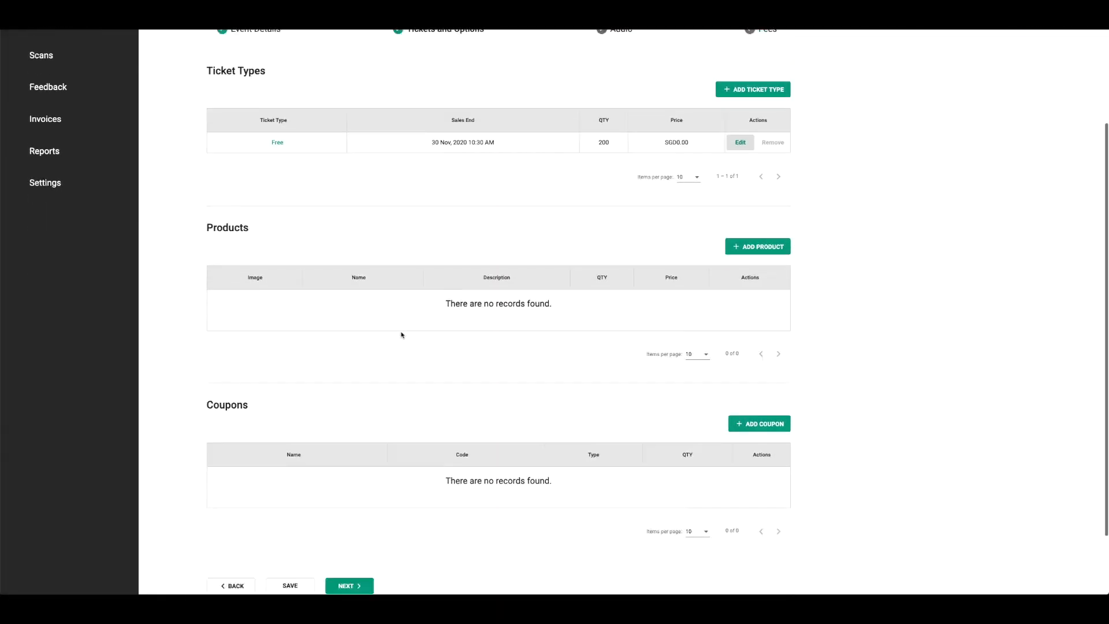
{"action": "scroll", "coordinate": [402, 334], "scroll_direction": "down", "scroll_amount": 2}
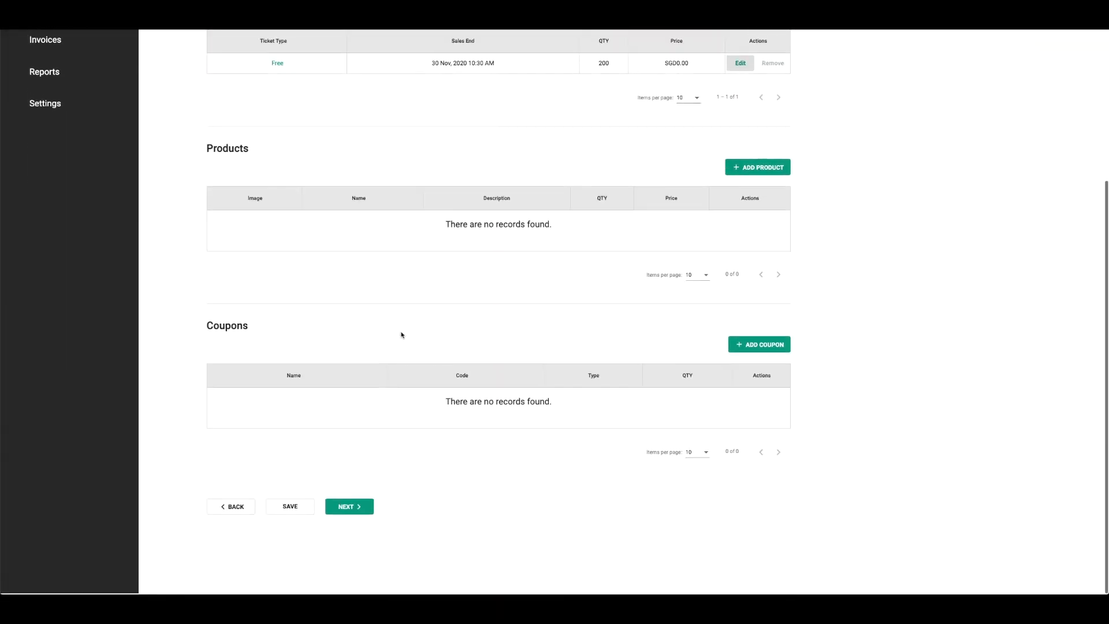
{"action": "left_click", "coordinate": [354, 508]}
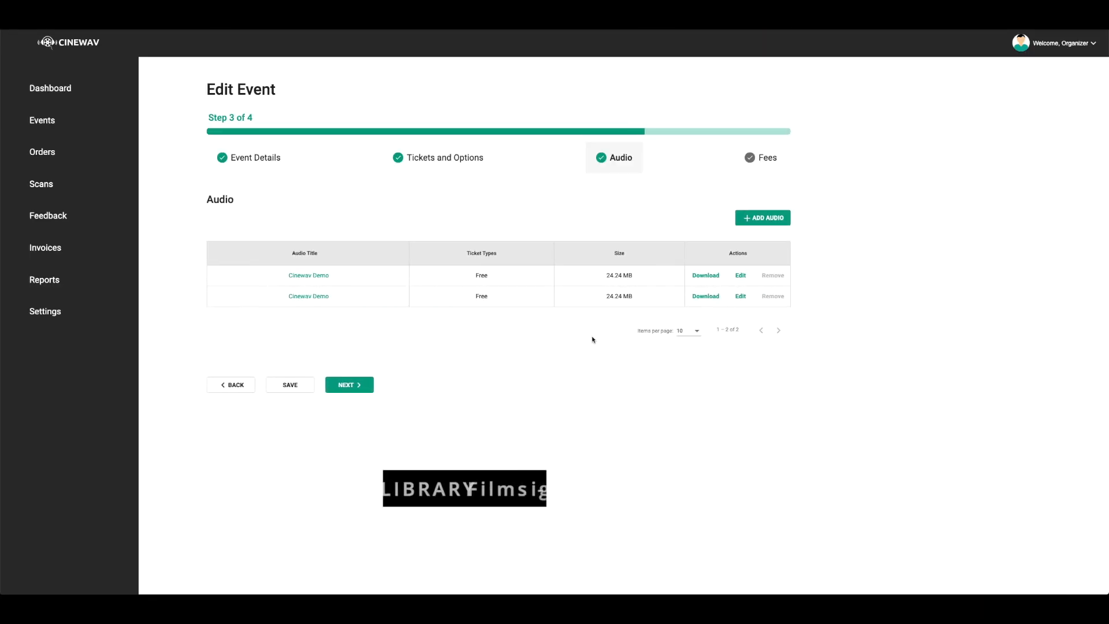
{"action": "left_click", "coordinate": [767, 217]}
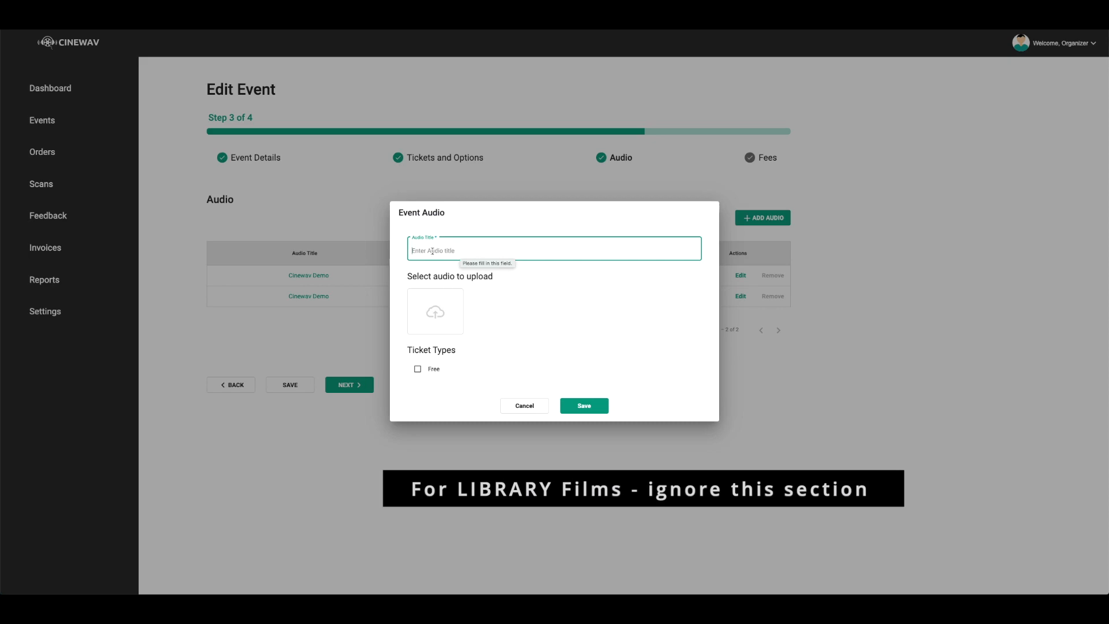
{"action": "key", "text": "BackSpace"}
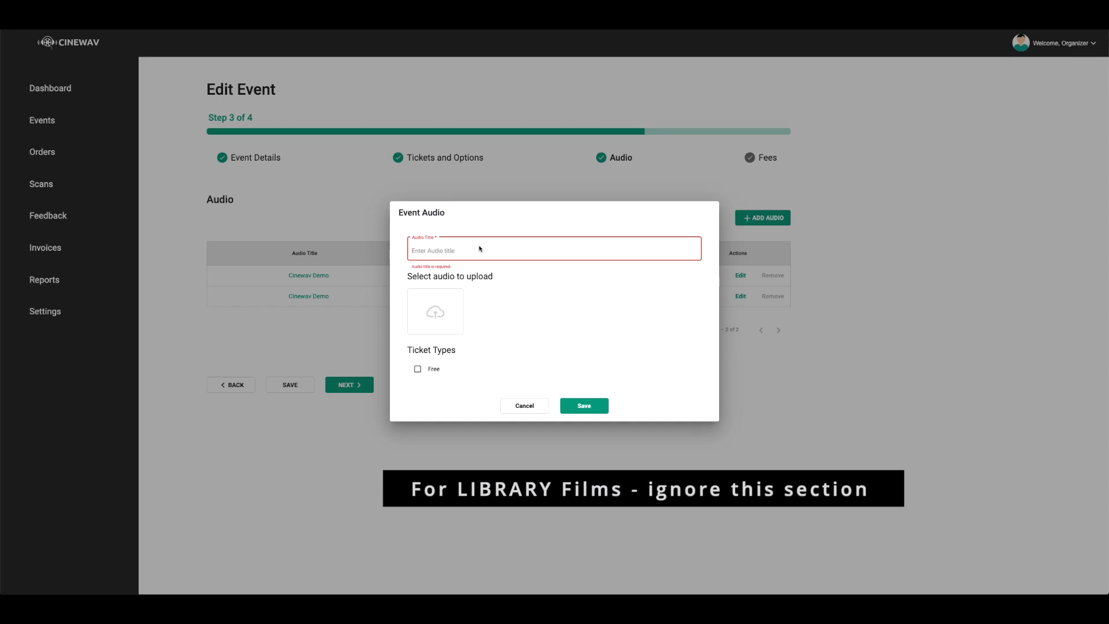
{"action": "left_click", "coordinate": [434, 312]}
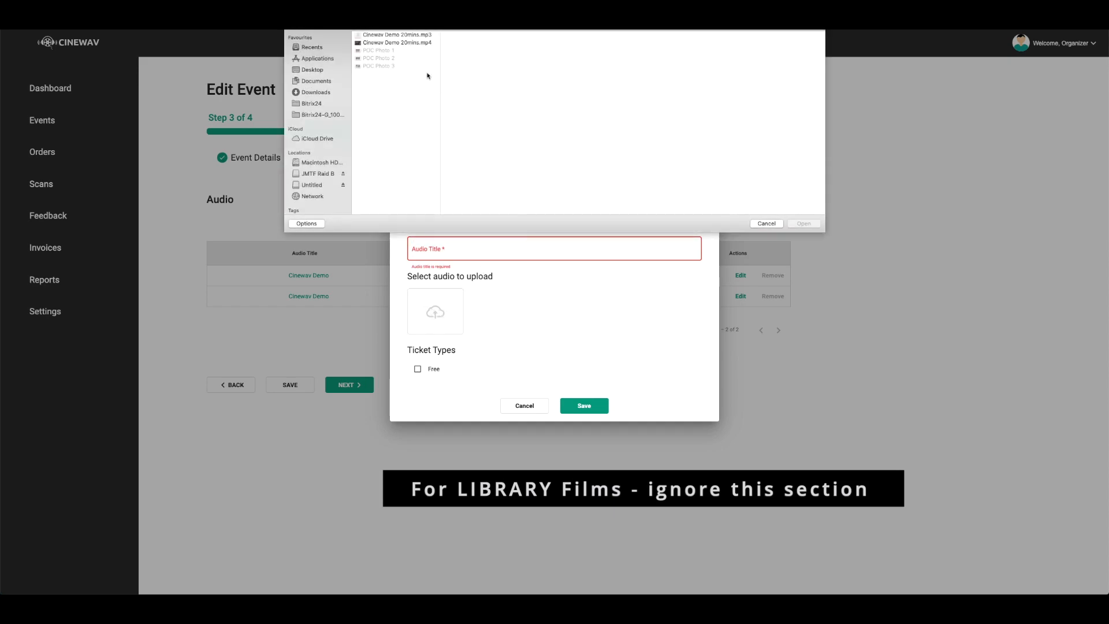
{"action": "left_click", "coordinate": [370, 36]}
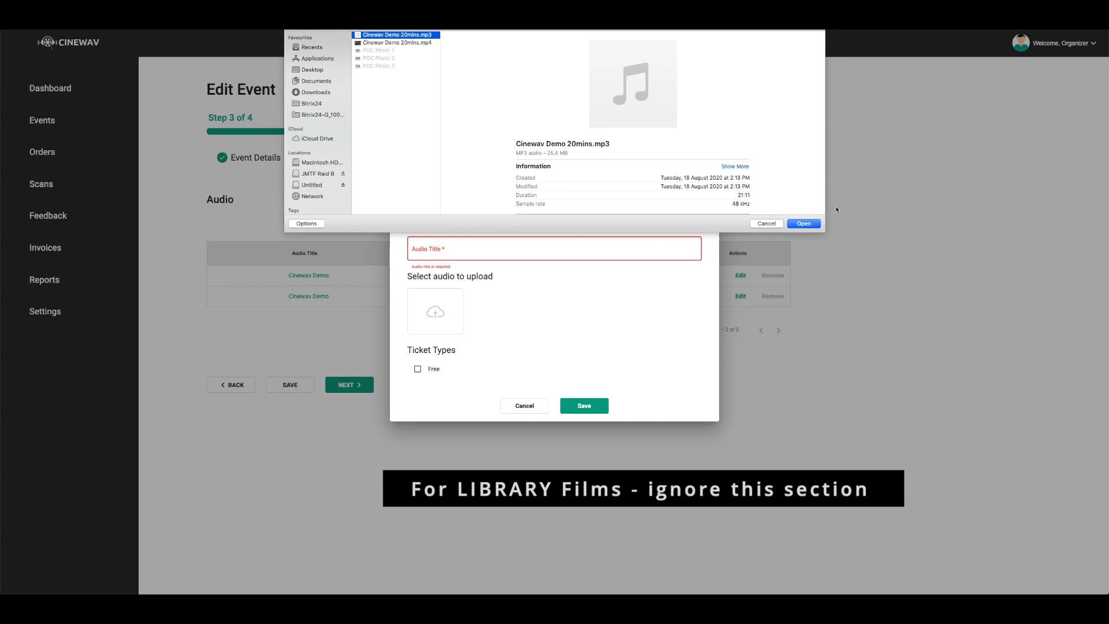
{"action": "left_click", "coordinate": [776, 224]}
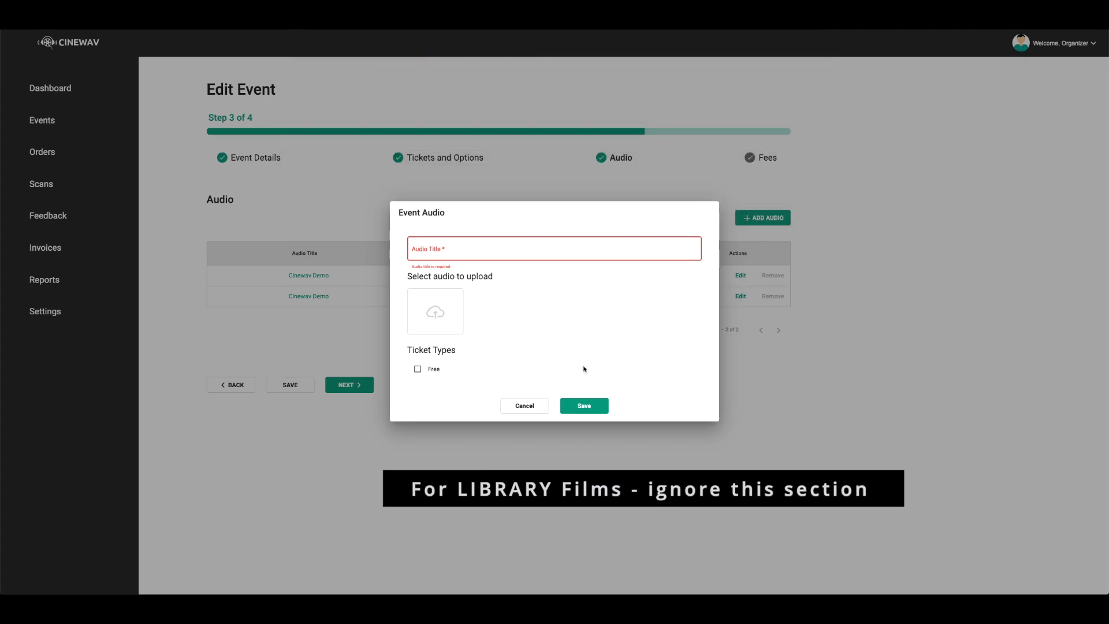
{"action": "left_click", "coordinate": [417, 372]}
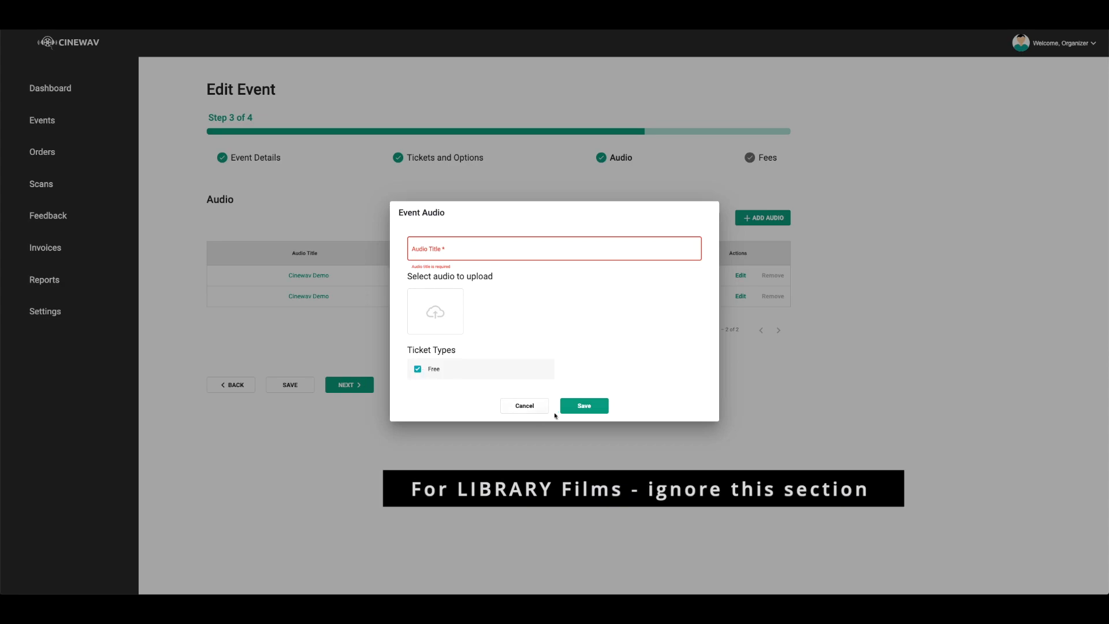
{"action": "left_click", "coordinate": [524, 405]}
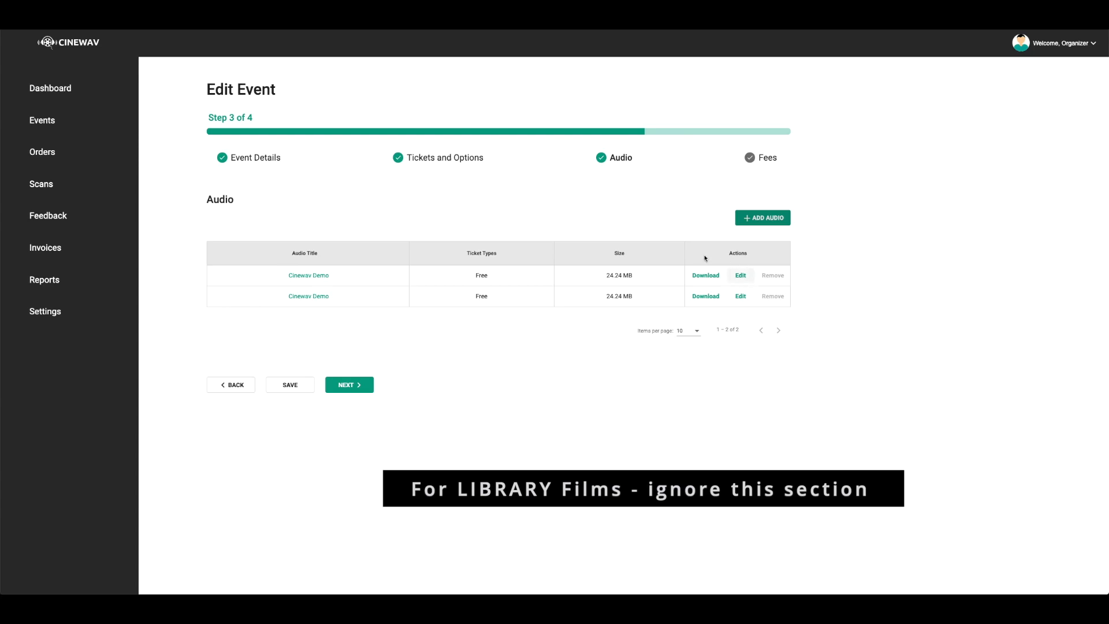
Open the first Cinewav Demo audio track's details, close them unchanged, and continue to the Fees step
{"action": "left_click", "coordinate": [739, 276]}
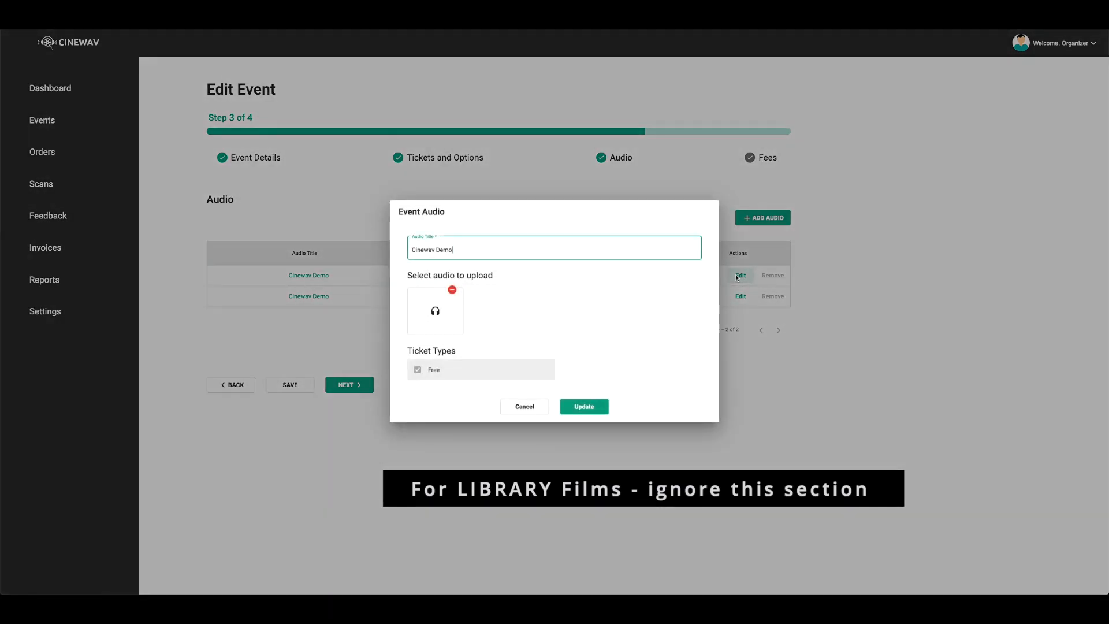
{"action": "left_click", "coordinate": [453, 290]}
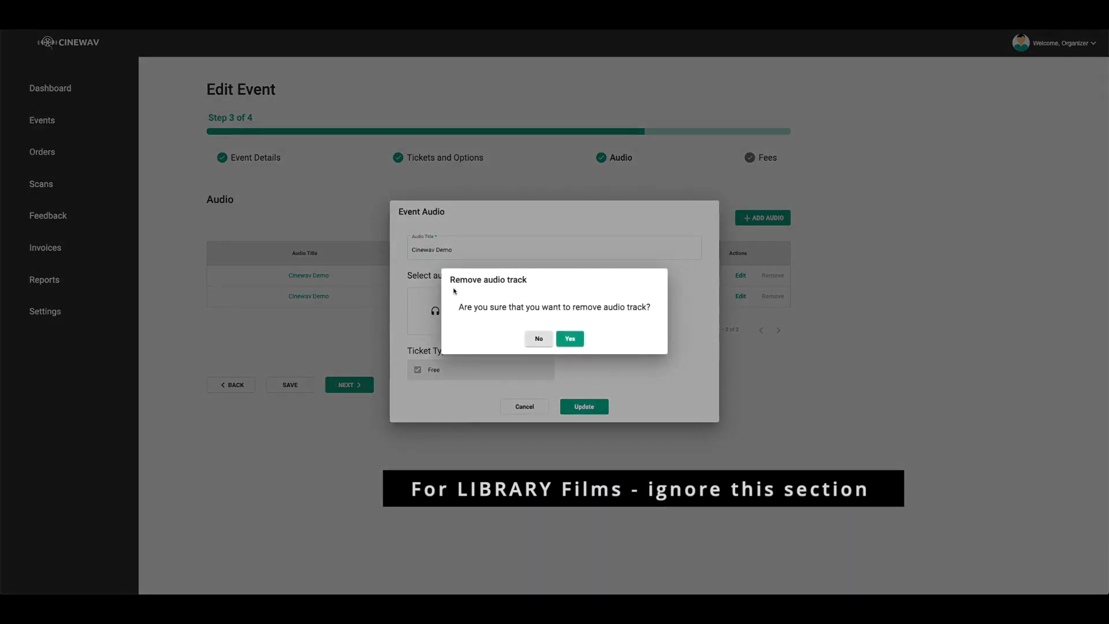
{"action": "left_click", "coordinate": [527, 406]}
{"action": "left_click", "coordinate": [527, 406]}
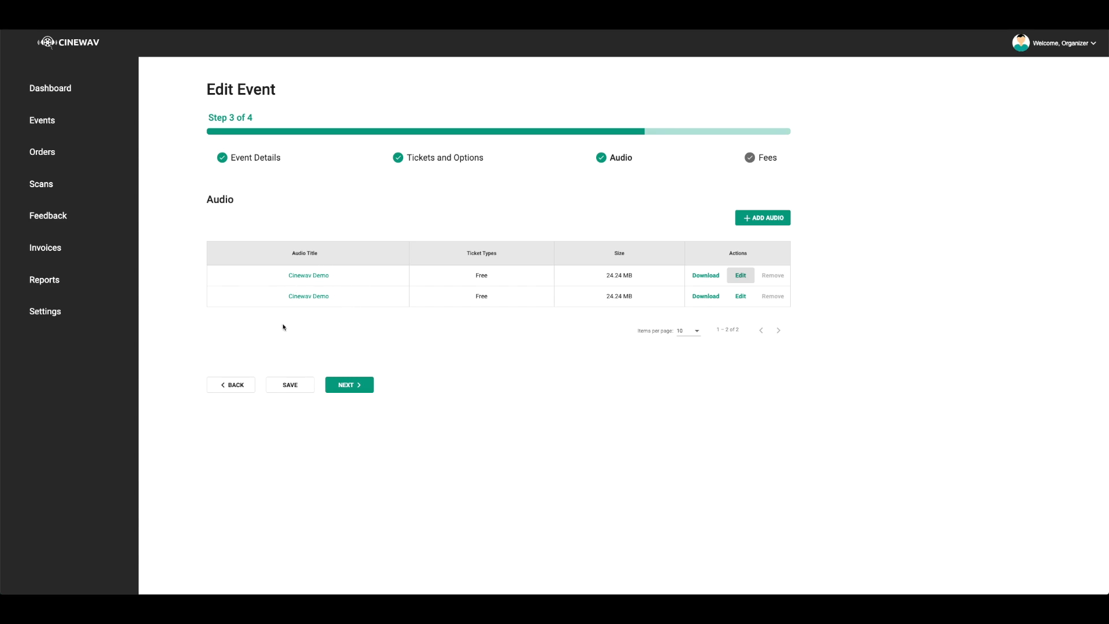
{"action": "left_click", "coordinate": [349, 387]}
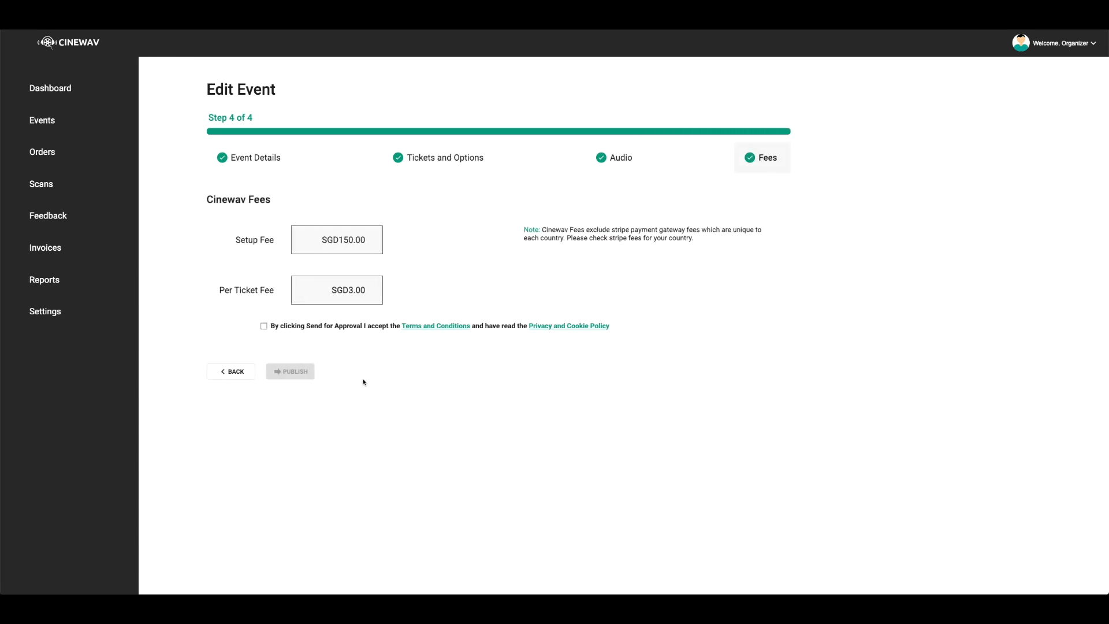